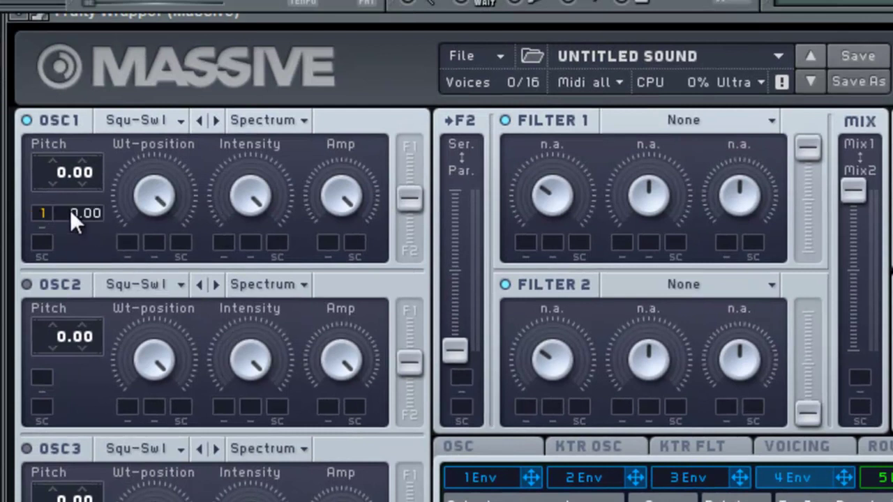
Set the Macro 1 modulation amount on OSC1's pitch to -24.00
{"action": "left_click_drag", "start_coordinate": [73, 236], "coordinate": [79, 276]}
{"action": "left_click_drag", "start_coordinate": [262, 21], "coordinate": [331, 99]}
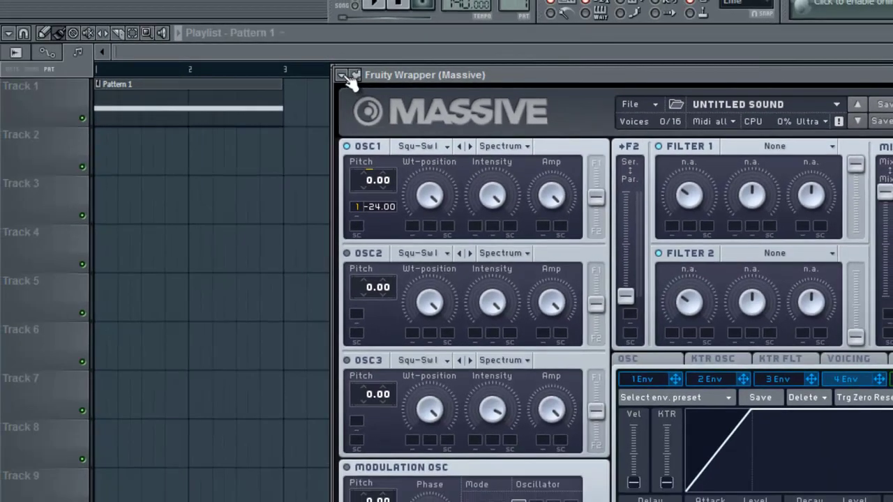
Browse the Massive plugin's parameters and create an automation clip for MACRO 1
{"action": "left_click", "coordinate": [85, 91]}
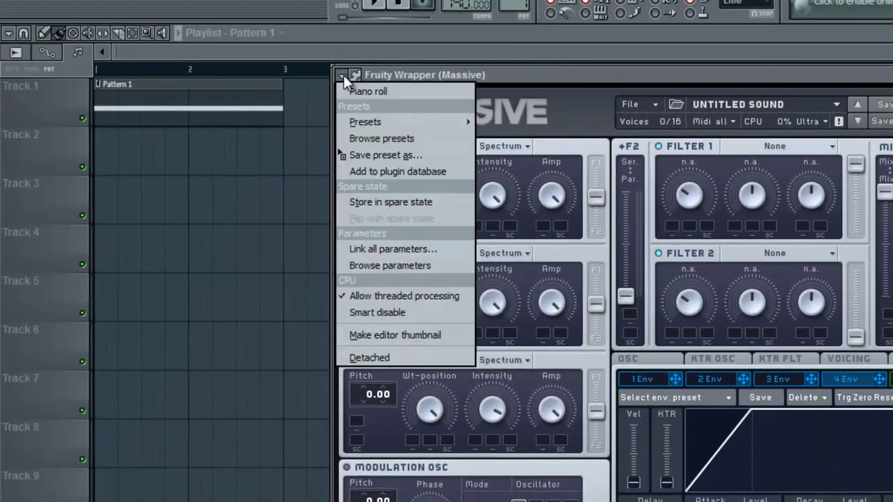
{"action": "left_click", "coordinate": [400, 336]}
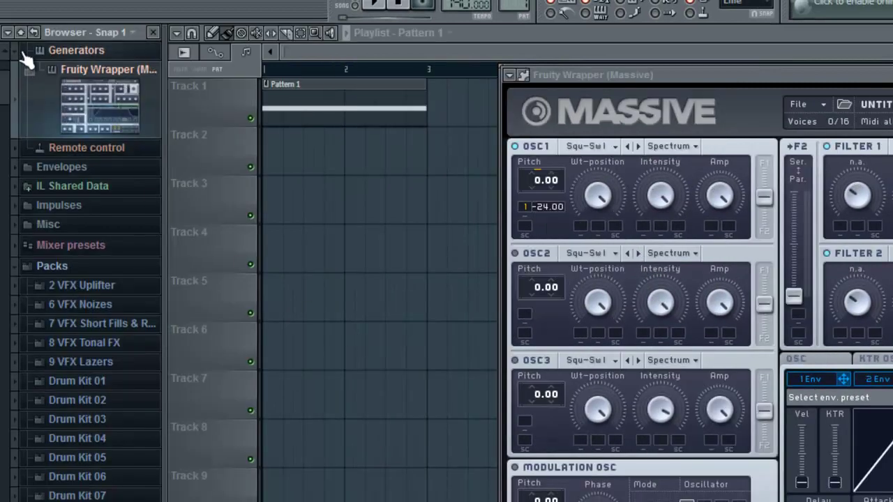
{"action": "left_click", "coordinate": [77, 94]}
{"action": "mouse_move", "coordinate": [84, 134]}
{"action": "left_mouse_down"}
{"action": "mouse_move", "coordinate": [74, 163]}
{"action": "mouse_move", "coordinate": [86, 249]}
{"action": "mouse_move", "coordinate": [98, 141]}
{"action": "left_mouse_up"}
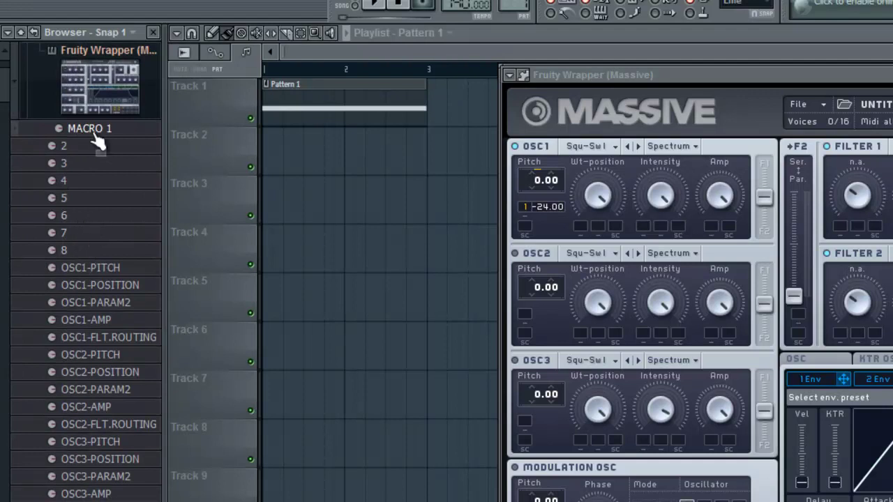
{"action": "right_click", "coordinate": [89, 130]}
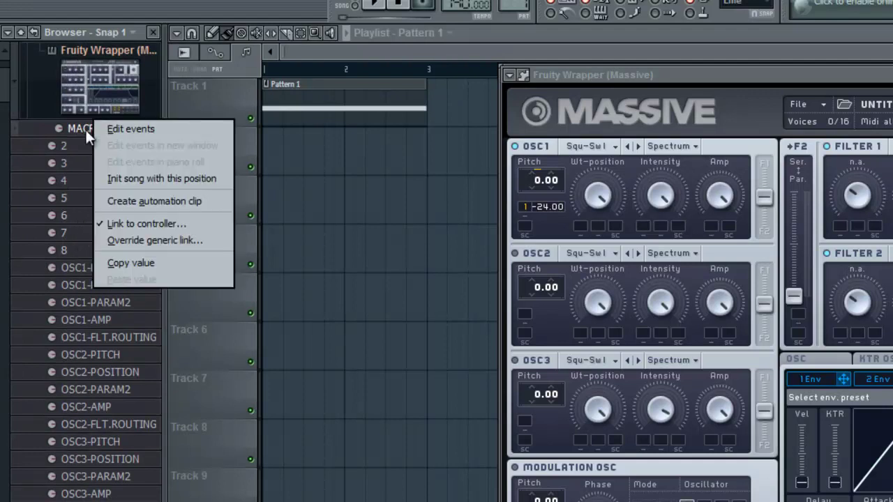
{"action": "left_click", "coordinate": [137, 201]}
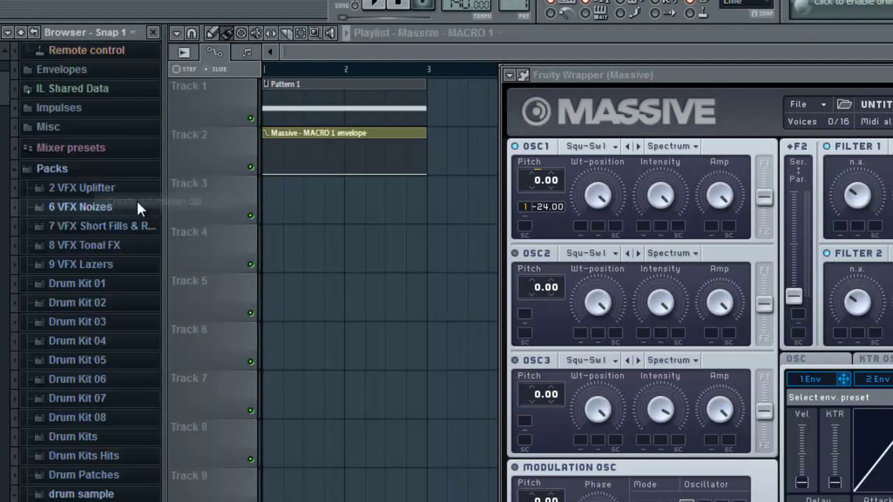
Close the browser and raise the end point of the MACRO 1 envelope clip to maximum, forming a rising ramp over two bars
{"action": "left_click", "coordinate": [154, 33]}
{"action": "left_click", "coordinate": [162, 49]}
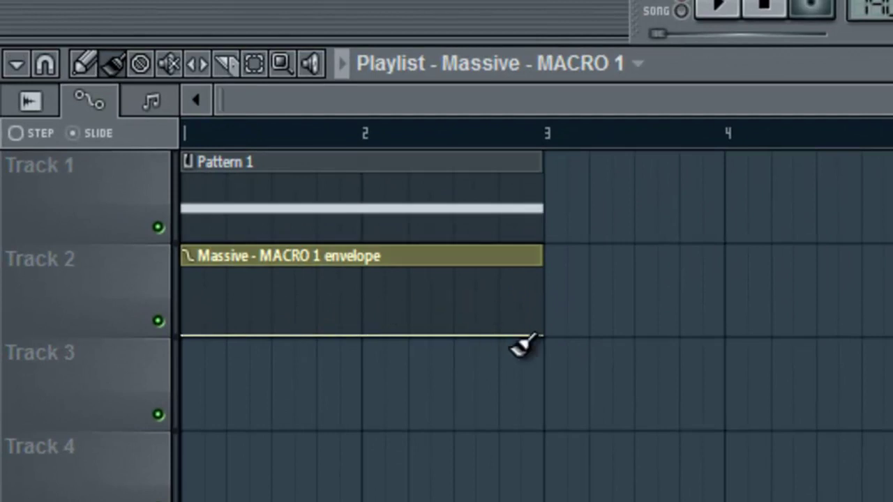
{"action": "left_click_drag", "start_coordinate": [551, 336], "coordinate": [564, 260]}
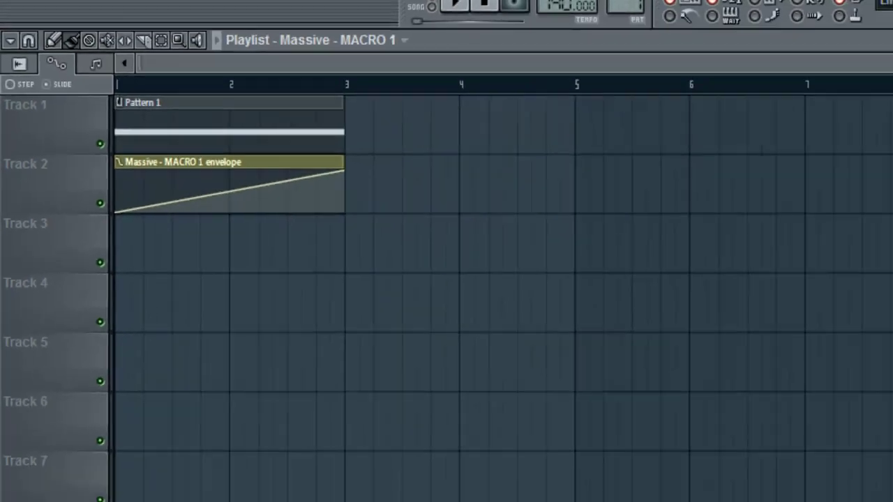
Delete the MACRO 1 automation clip from the playlist and start a new sound in Massive
{"action": "key", "text": "F6"}
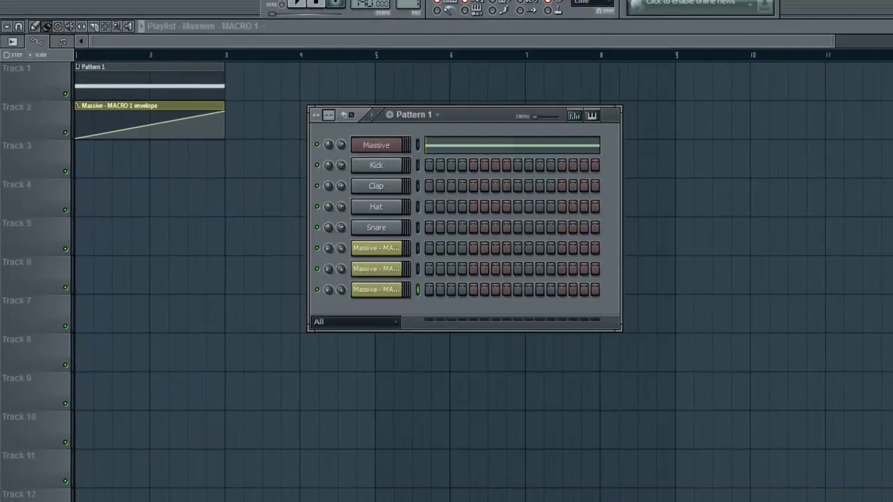
{"action": "left_click", "coordinate": [377, 146]}
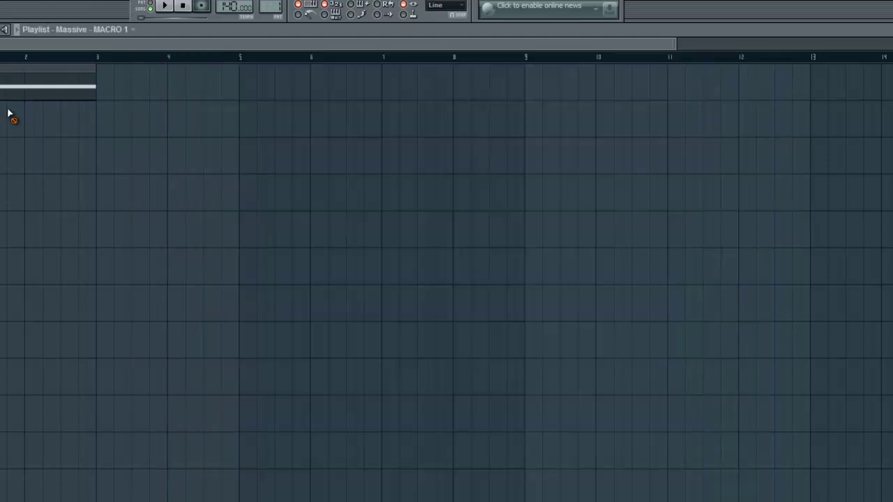
{"action": "right_click", "coordinate": [8, 114]}
{"action": "key", "text": "F6"}
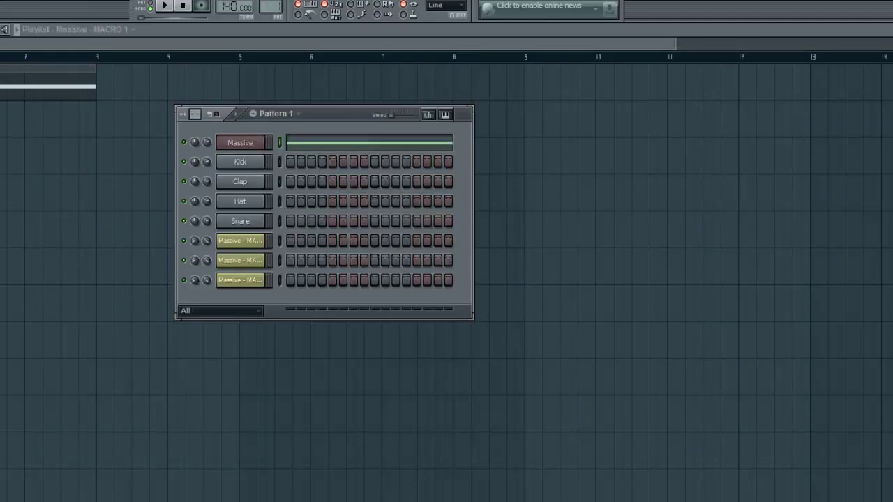
{"action": "left_click", "coordinate": [259, 143]}
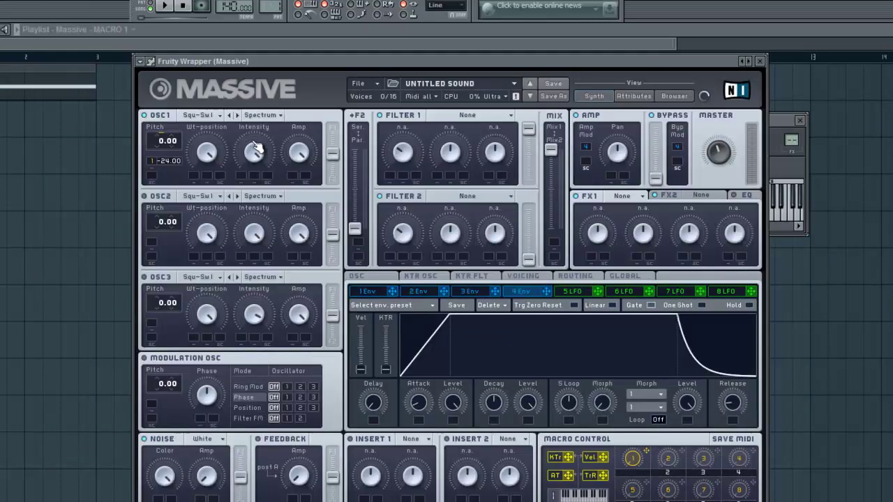
{"action": "left_click", "coordinate": [362, 84]}
{"action": "left_click", "coordinate": [381, 84]}
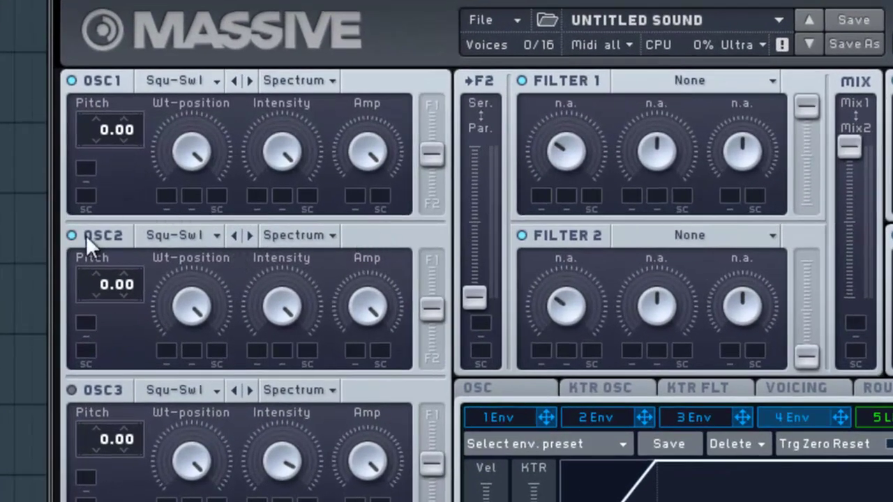
Set OSC2 to the Sin-Square wavetable and OSC1 to Sin-Triangle, with both Wt-positions at minimum
{"action": "left_click", "coordinate": [210, 238]}
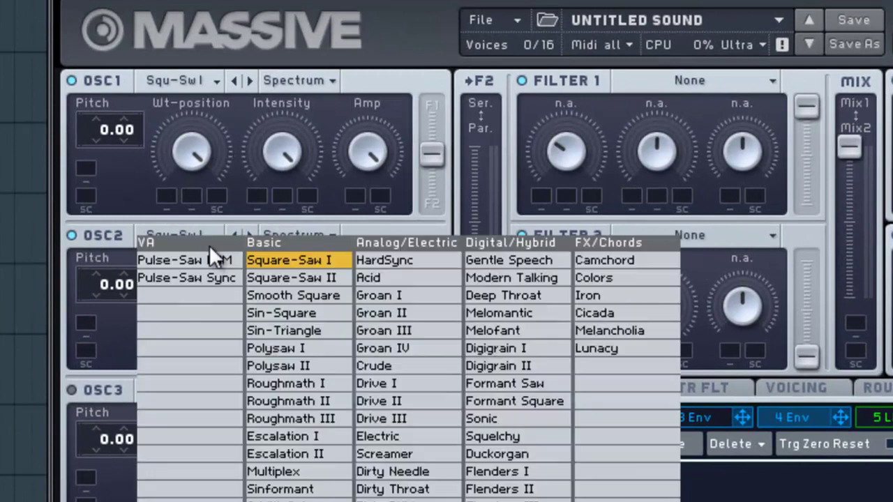
{"action": "left_click", "coordinate": [294, 313]}
{"action": "left_click_drag", "start_coordinate": [209, 309], "coordinate": [221, 501]}
{"action": "left_click", "coordinate": [187, 81]}
{"action": "left_click", "coordinate": [271, 171]}
{"action": "left_click_drag", "start_coordinate": [199, 150], "coordinate": [280, 474]}
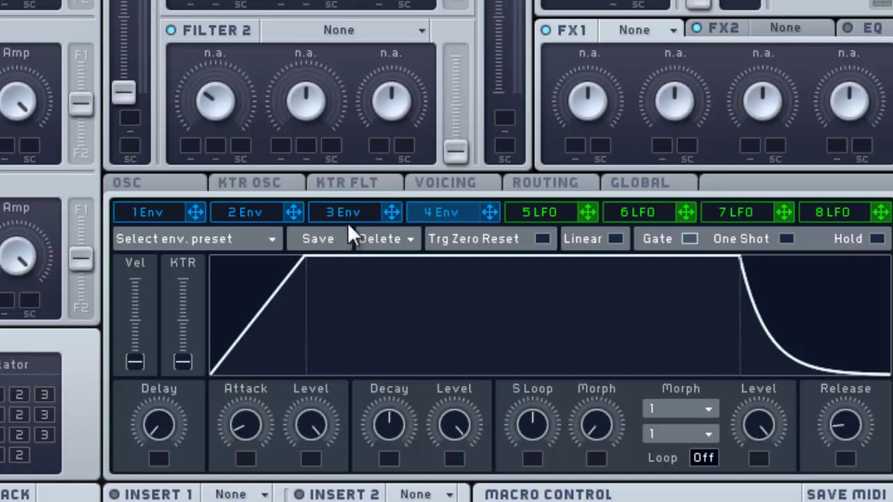
Shape envelope 3 with the decay level at maximum and a much longer attack
{"action": "left_click", "coordinate": [346, 220]}
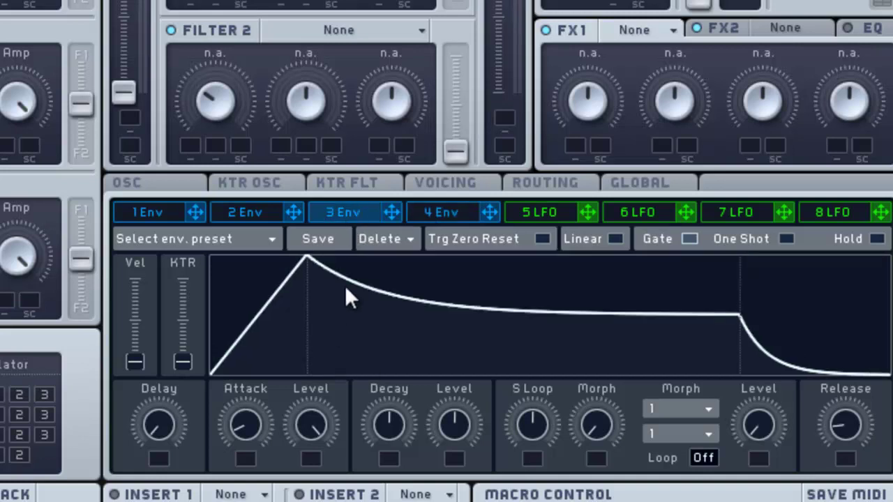
{"action": "left_click_drag", "start_coordinate": [450, 435], "coordinate": [459, 259]}
{"action": "left_click_drag", "start_coordinate": [251, 429], "coordinate": [288, 302]}
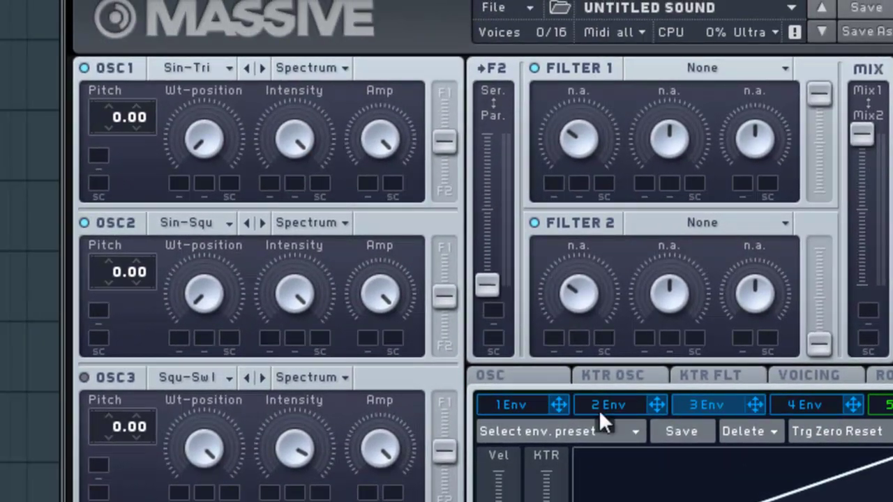
Assign envelope 3 to the pitch of OSC1 with an amount of -24.00 and of OSC2 with -22.00
{"action": "mouse_move", "coordinate": [97, 152]}
{"action": "left_click_drag", "start_coordinate": [131, 182], "coordinate": [137, 212]}
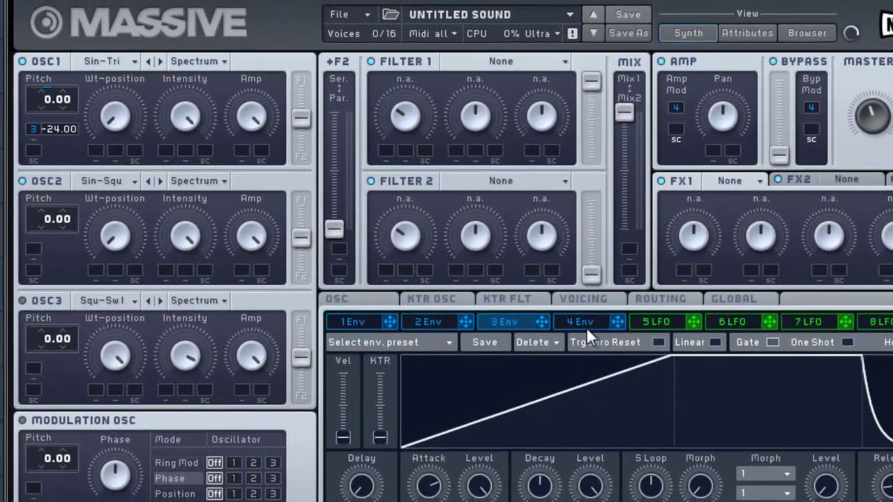
{"action": "left_click_drag", "start_coordinate": [546, 324], "coordinate": [35, 249]}
{"action": "left_click_drag", "start_coordinate": [61, 279], "coordinate": [64, 289]}
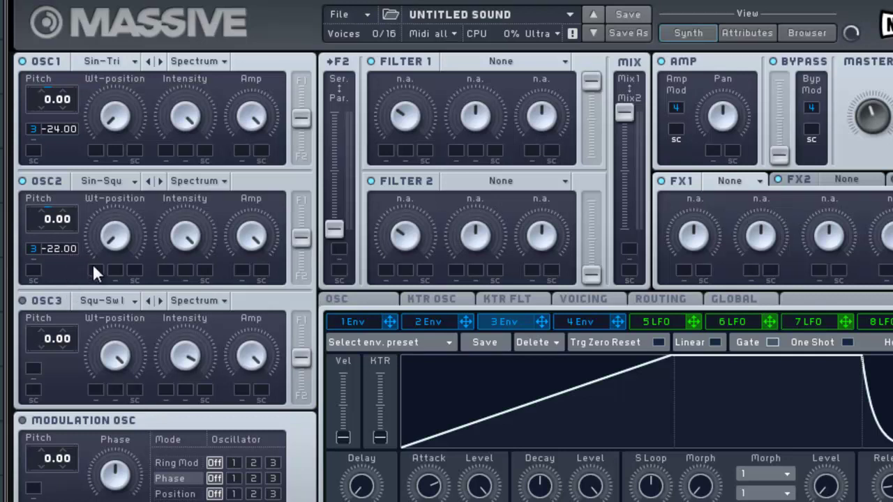
{"action": "left_click_drag", "start_coordinate": [92, 263], "coordinate": [92, 264]}
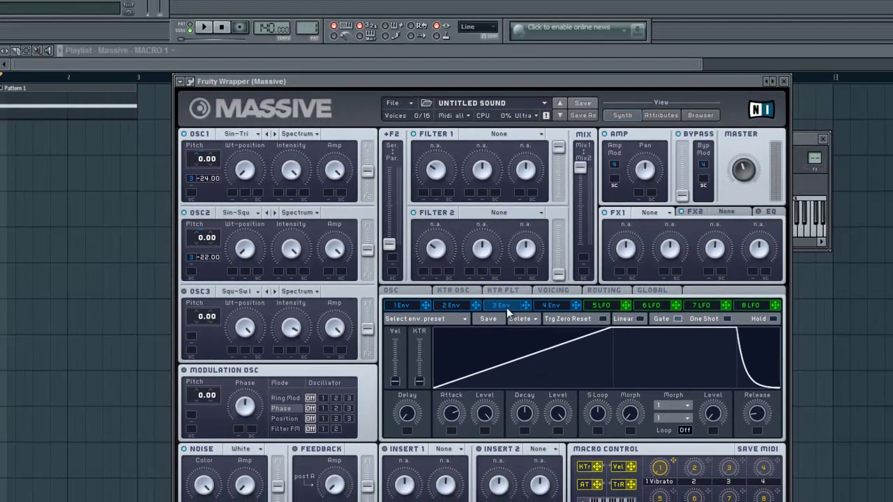
In a new Massive sound, set the voicing to Monophon and turn the oscillator glide time up to maximum
{"action": "left_click", "coordinate": [411, 102]}
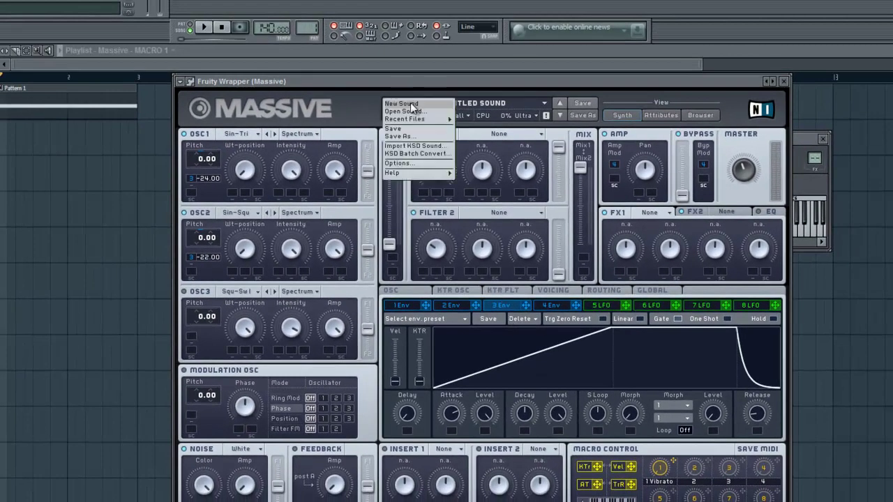
{"action": "left_click", "coordinate": [412, 104]}
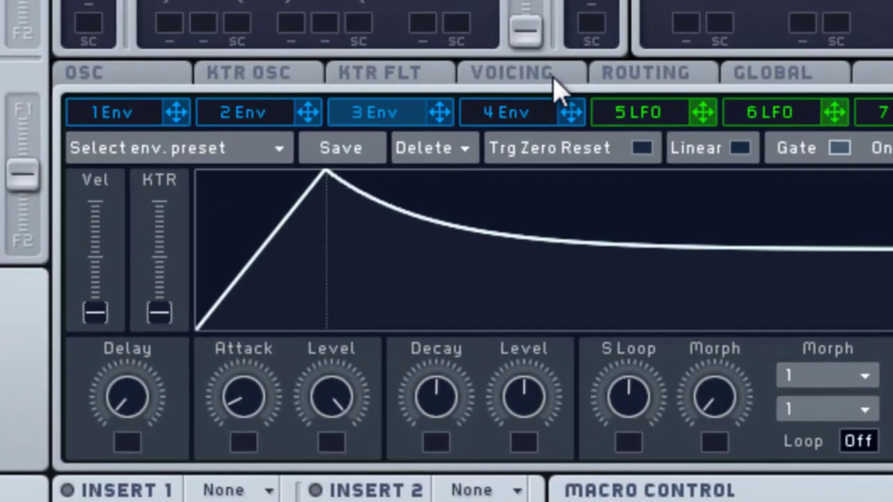
{"action": "left_click", "coordinate": [511, 74]}
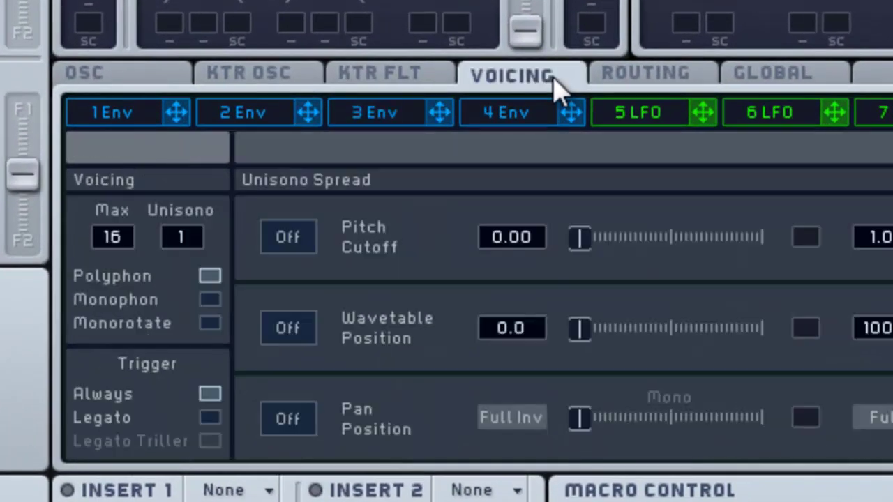
{"action": "left_click", "coordinate": [211, 302]}
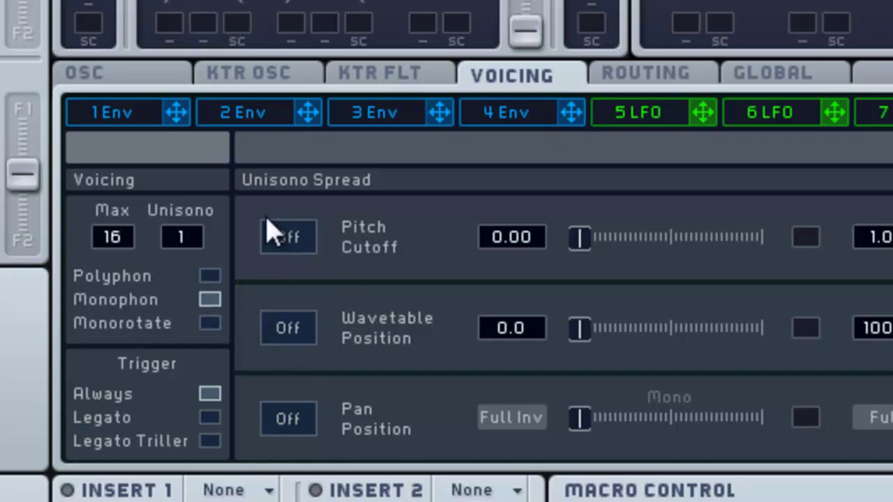
{"action": "left_click", "coordinate": [111, 81]}
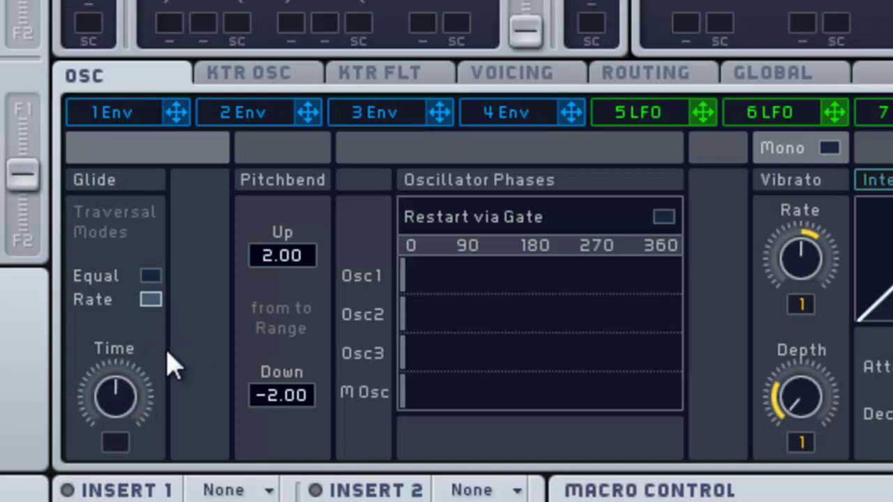
{"action": "left_click_drag", "start_coordinate": [122, 412], "coordinate": [164, 237]}
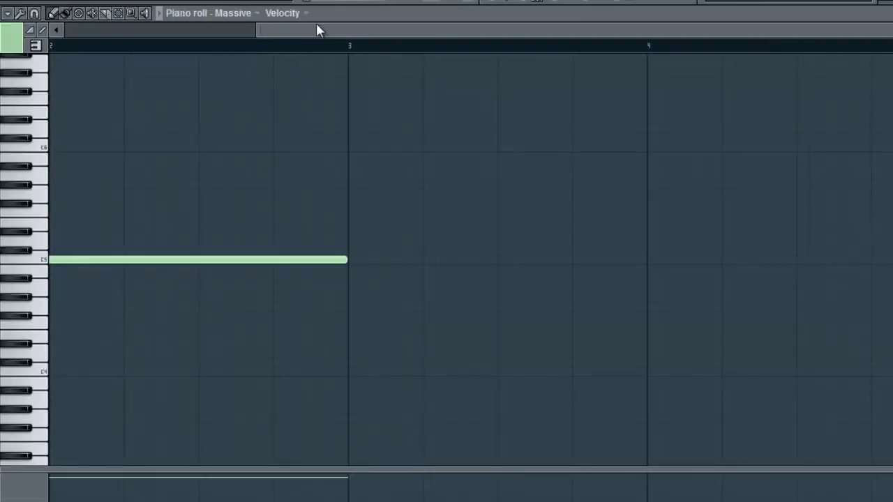
Add a C4 note starting on the second beat of bar 1 in the Massive piano roll and lengthen it well into bar 3
{"action": "left_click_drag", "start_coordinate": [276, 31], "coordinate": [64, 32]}
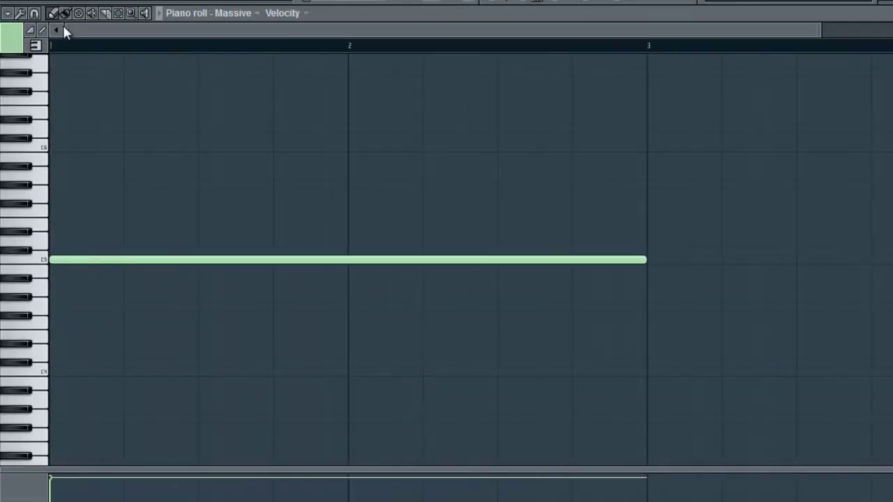
{"action": "scroll", "coordinate": [64, 271], "scroll_direction": "down", "scroll_amount": 3}
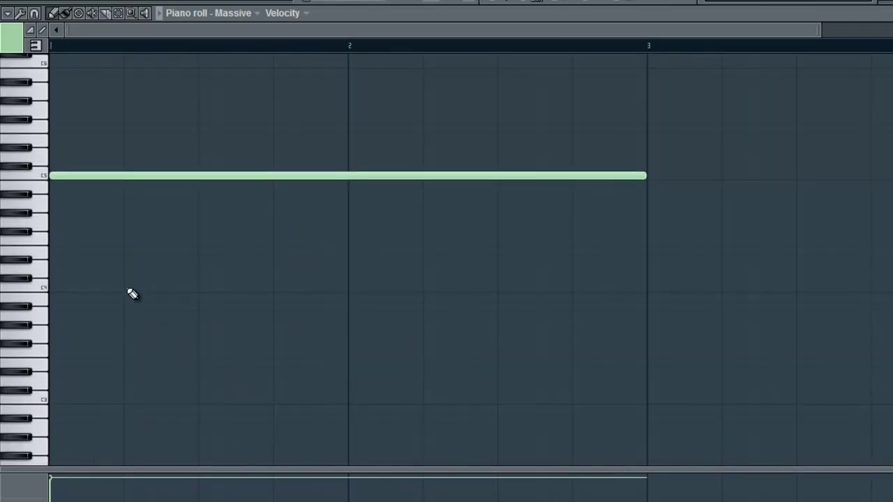
{"action": "left_click_drag", "start_coordinate": [126, 289], "coordinate": [126, 288]}
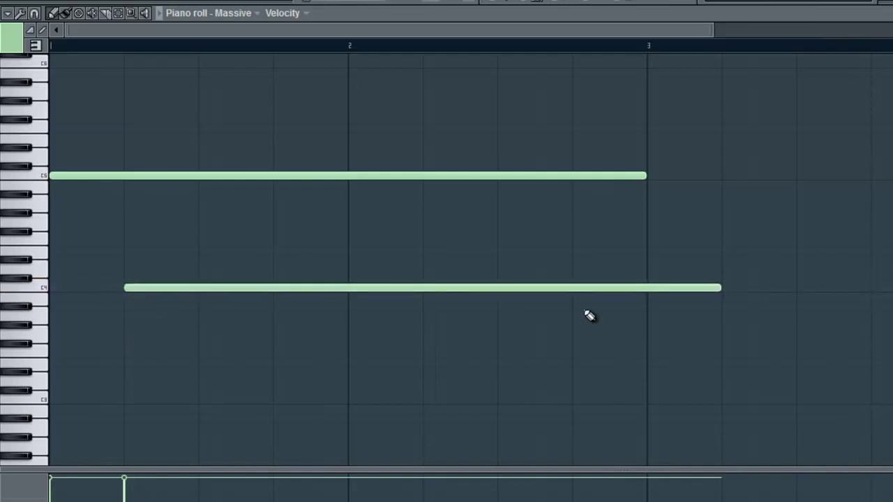
{"action": "left_click_drag", "start_coordinate": [717, 287], "coordinate": [884, 272]}
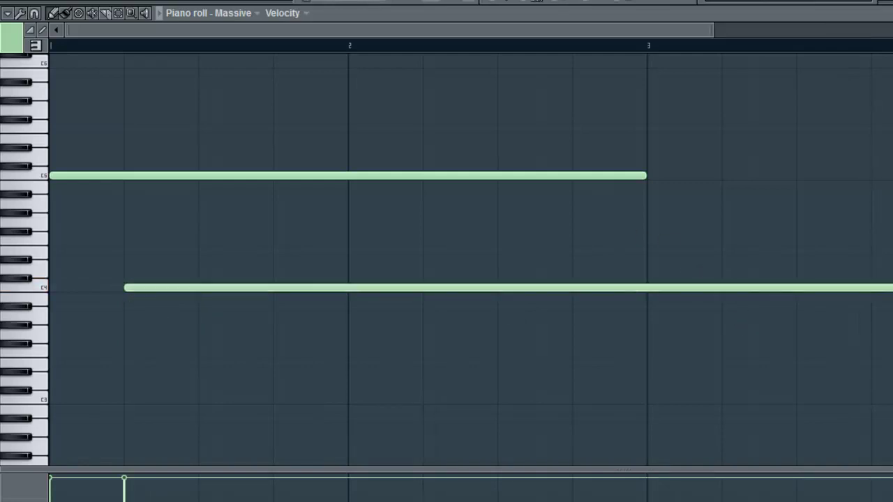
Reopen the Massive plugin window from Pattern 1 and play the notes to hear the glide
{"action": "key", "text": "F6"}
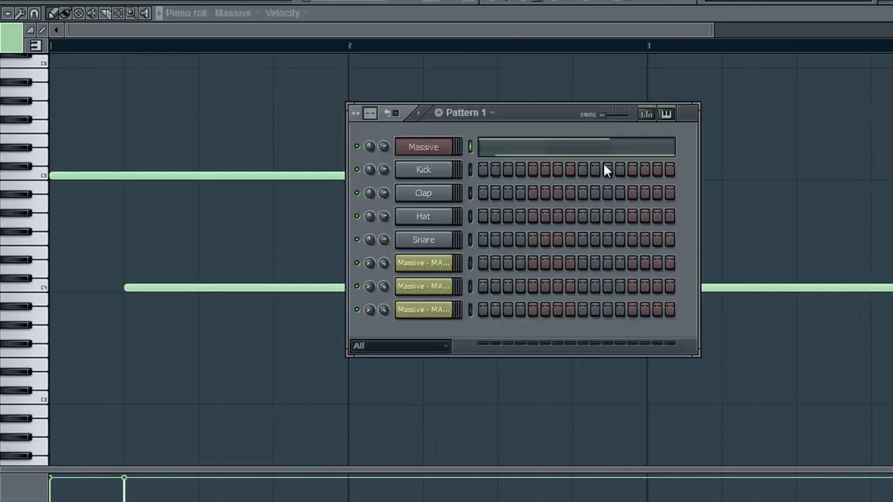
{"action": "left_click", "coordinate": [447, 148]}
{"action": "key", "text": "space"}
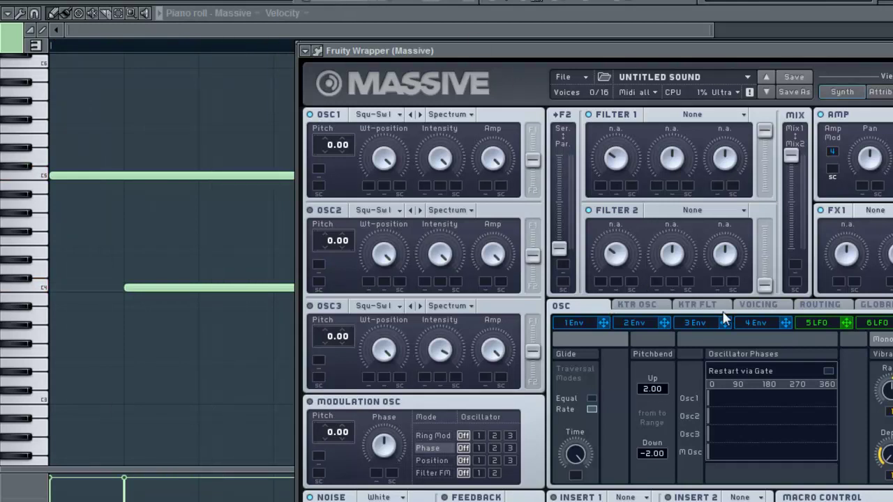
Audition the notes with Polyphon voicing for comparison and return the voicing to Monophon
{"action": "left_click", "coordinate": [752, 314]}
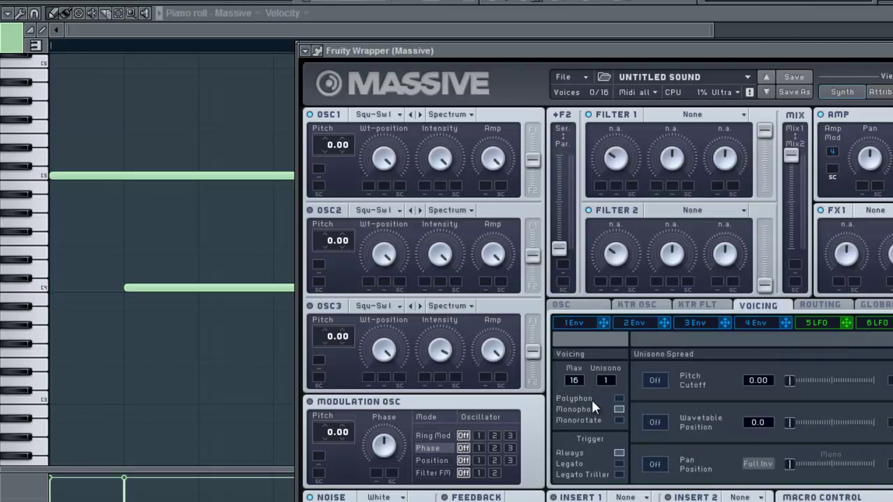
{"action": "left_click", "coordinate": [619, 397]}
{"action": "key", "text": "space"}
{"action": "left_click", "coordinate": [618, 409]}
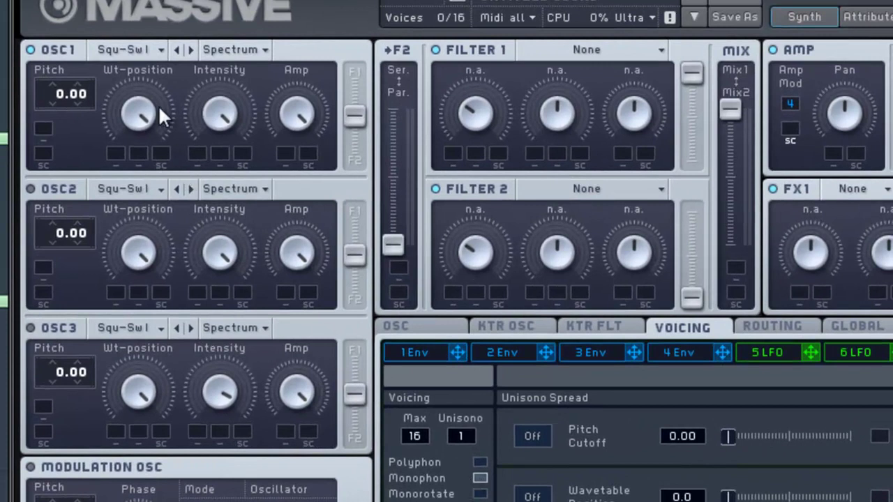
Load the Sin-Triangle wavetable in OSC1, enable OSC2 with Sin-Square, and set both Wt-positions to minimum
{"action": "left_click", "coordinate": [159, 52]}
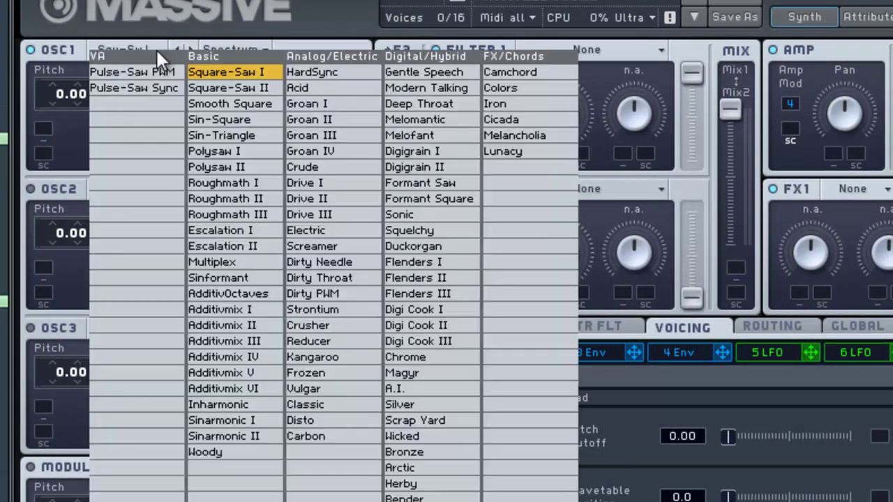
{"action": "left_click", "coordinate": [254, 138]}
{"action": "left_click", "coordinate": [30, 190]}
{"action": "left_click", "coordinate": [120, 189]}
{"action": "left_click", "coordinate": [220, 252]}
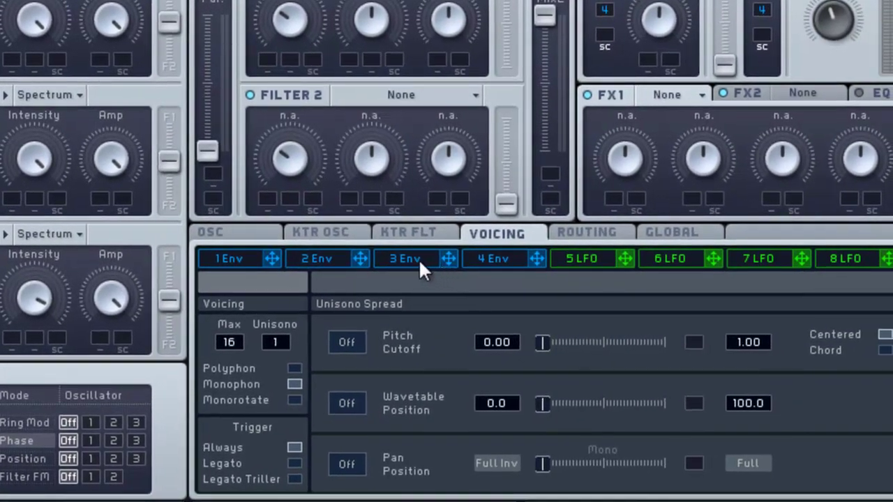
Shape envelope 3 with a long attack ramp that holds at full level through the decay
{"action": "left_click", "coordinate": [604, 352]}
{"action": "left_click_drag", "start_coordinate": [511, 433], "coordinate": [326, 375]}
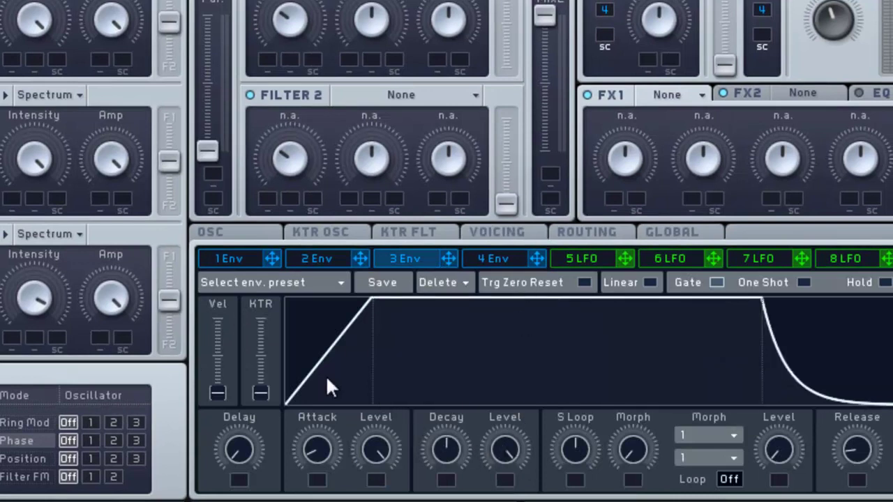
{"action": "left_click_drag", "start_coordinate": [335, 453], "coordinate": [343, 374]}
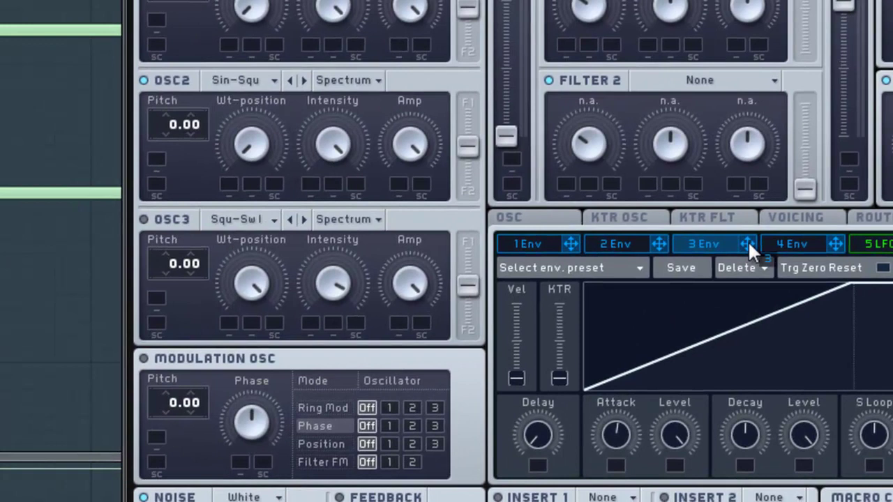
Enable OSC3 with the Digigrain II wavetable in Bend + mode and assign envelope 3 to its Wt-position and Intensity
{"action": "left_click_drag", "start_coordinate": [748, 246], "coordinate": [226, 322]}
{"action": "left_click_drag", "start_coordinate": [744, 246], "coordinate": [315, 320]}
{"action": "left_click", "coordinate": [180, 228]}
{"action": "left_click", "coordinate": [273, 221]}
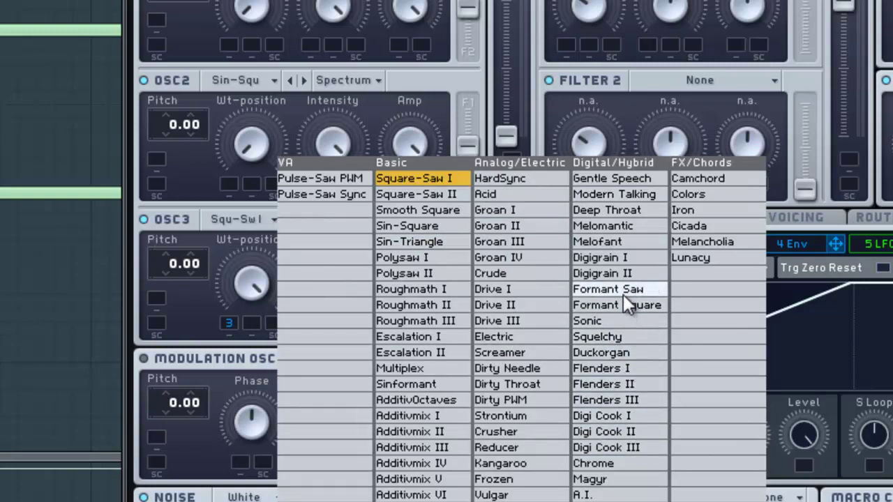
{"action": "left_click", "coordinate": [625, 274]}
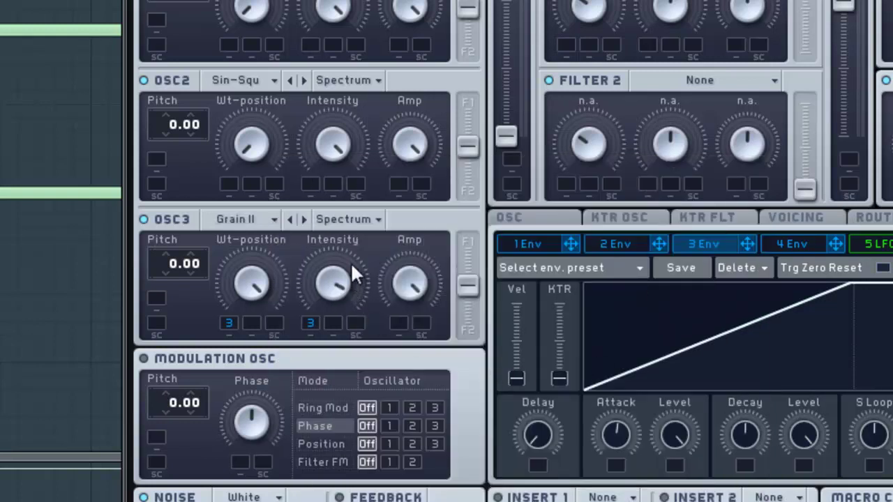
{"action": "left_click", "coordinate": [366, 222]}
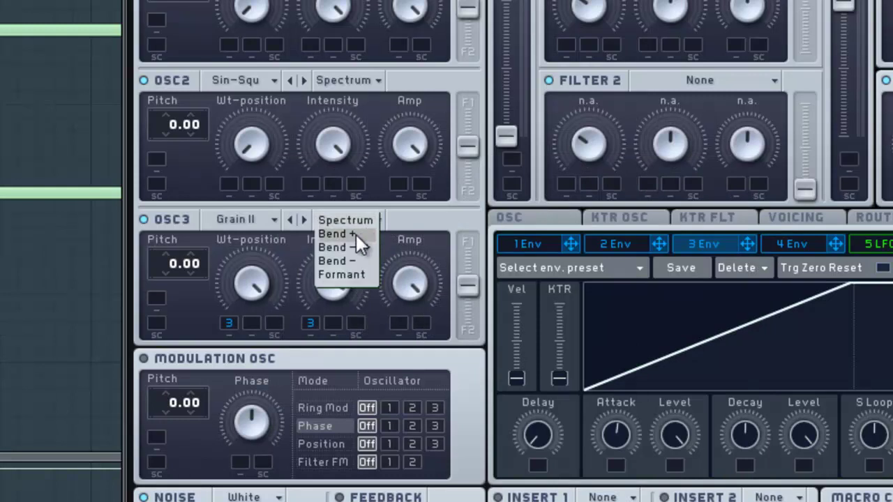
{"action": "left_click", "coordinate": [354, 234]}
Lower OSC3's Wt-position and Intensity, give both an upward envelope 3 range, and modulate its Amp from minimum with envelope 3
{"action": "left_click_drag", "start_coordinate": [347, 299], "coordinate": [357, 348]}
{"action": "left_click_drag", "start_coordinate": [260, 279], "coordinate": [304, 408]}
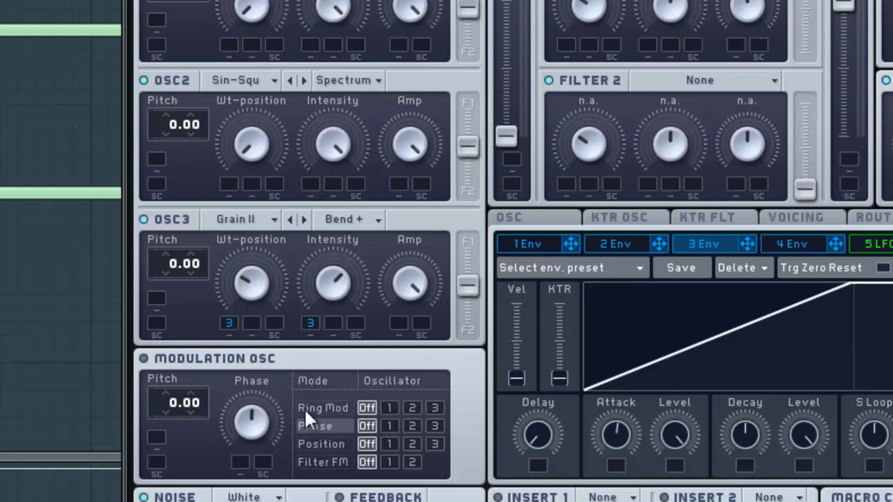
{"action": "left_click_drag", "start_coordinate": [312, 322], "coordinate": [328, 387]}
{"action": "left_click_drag", "start_coordinate": [235, 318], "coordinate": [244, 256]}
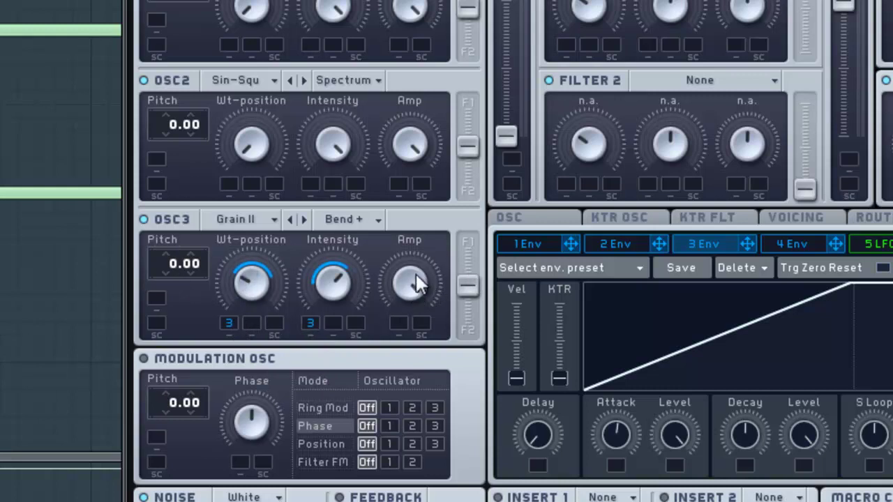
{"action": "left_click_drag", "start_coordinate": [752, 244], "coordinate": [398, 320]}
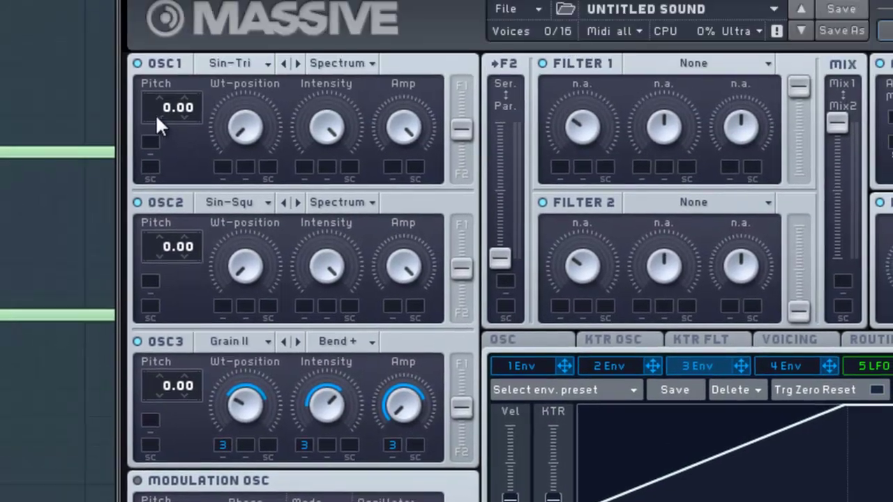
Set the pitch of OSC1 and OSC2 to -12.00 and modulate OSC2's pitch by -0.45 with envelope 3
{"action": "left_click_drag", "start_coordinate": [155, 113], "coordinate": [157, 120]}
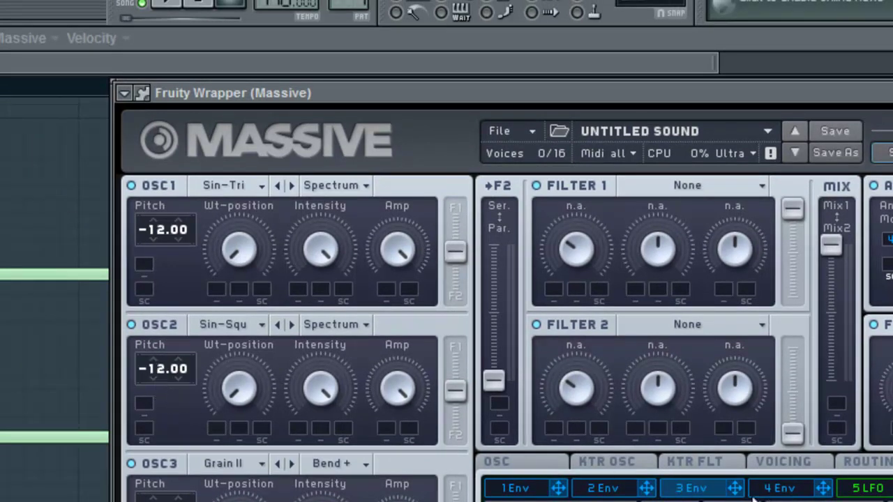
{"action": "left_click_drag", "start_coordinate": [567, 462], "coordinate": [145, 403]}
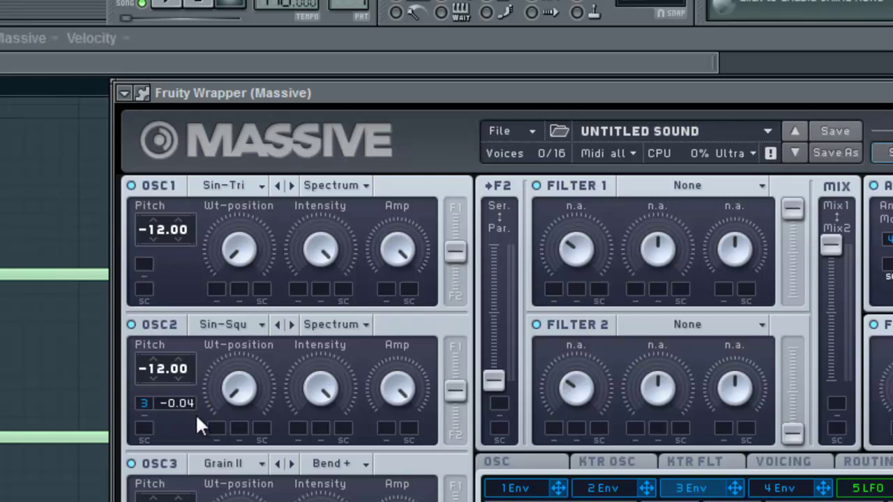
{"action": "left_click_drag", "start_coordinate": [199, 441], "coordinate": [204, 500]}
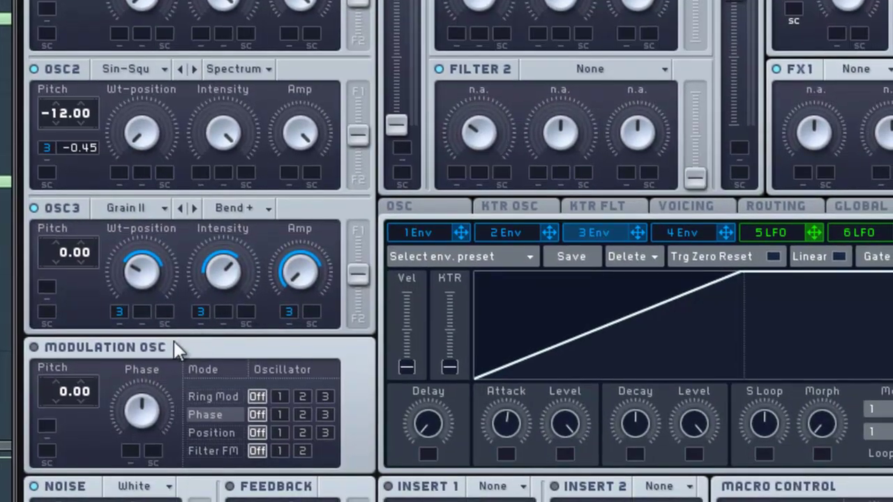
Apply the modulation oscillator's phase modulation to OSC3, lower its Phase amount, and raise it with envelope 3
{"action": "left_click", "coordinate": [325, 414]}
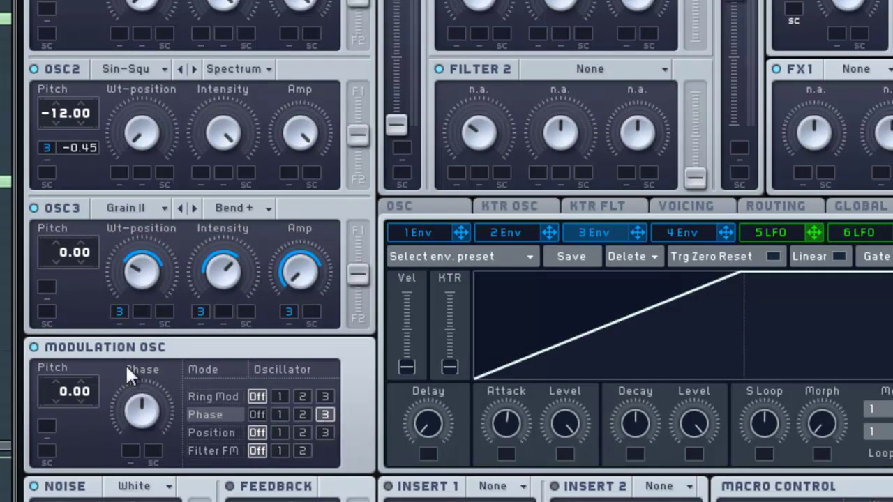
{"action": "left_click_drag", "start_coordinate": [139, 396], "coordinate": [155, 489]}
{"action": "left_click_drag", "start_coordinate": [573, 263], "coordinate": [156, 392]}
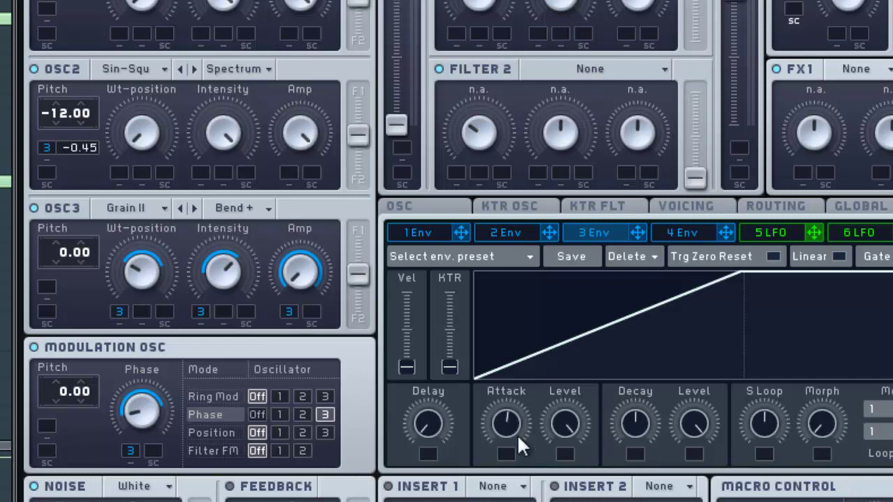
Load the S Shaper effect in Insert 1, Classic Tube in FX1 and Dimension Expander in FX2
{"action": "left_click", "coordinate": [489, 486]}
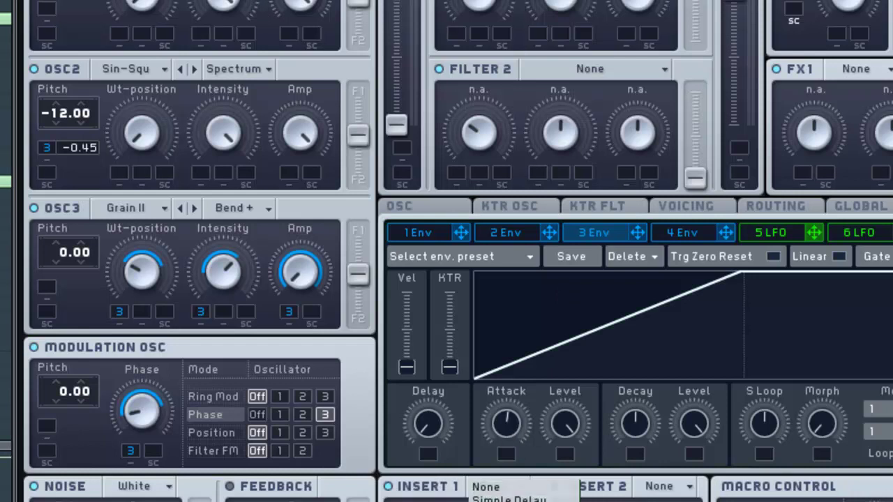
{"action": "left_click", "coordinate": [520, 500]}
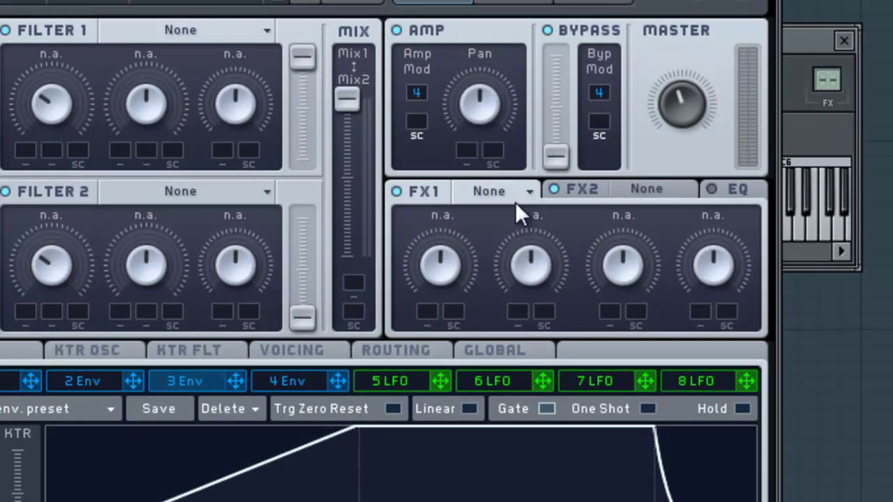
{"action": "left_click", "coordinate": [515, 203]}
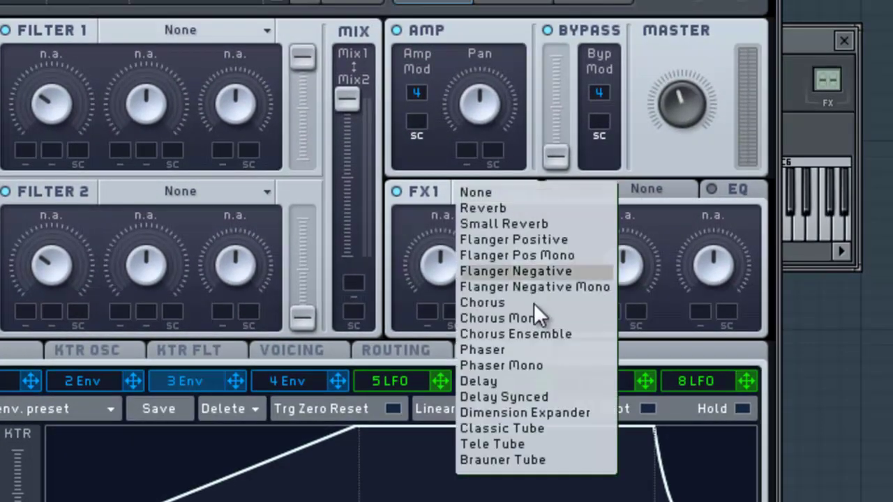
{"action": "left_click", "coordinate": [512, 429]}
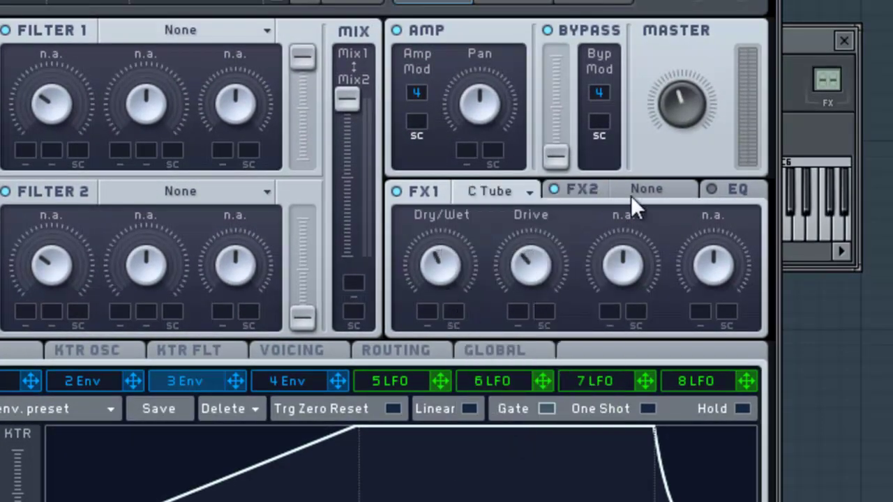
{"action": "left_click", "coordinate": [677, 187]}
{"action": "left_click", "coordinate": [661, 416]}
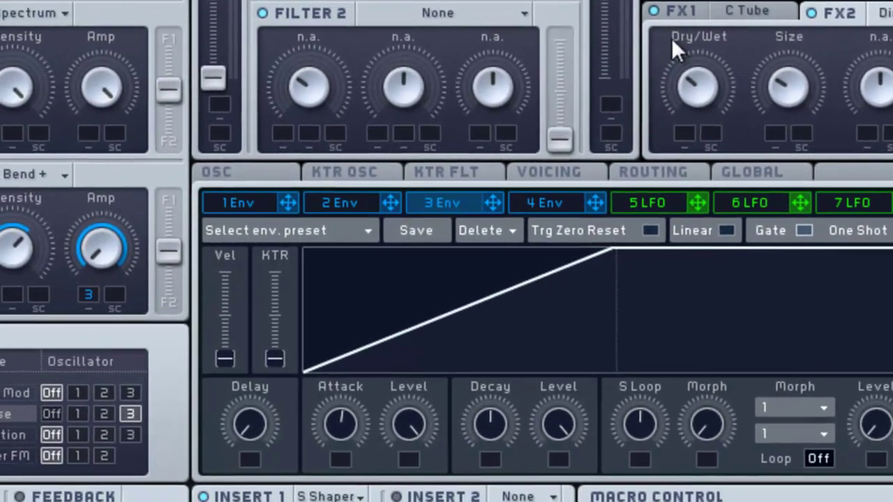
Set Unisono to 3 in the voicing settings and play the notes to hear the finished glide sound
{"action": "left_click", "coordinate": [558, 173]}
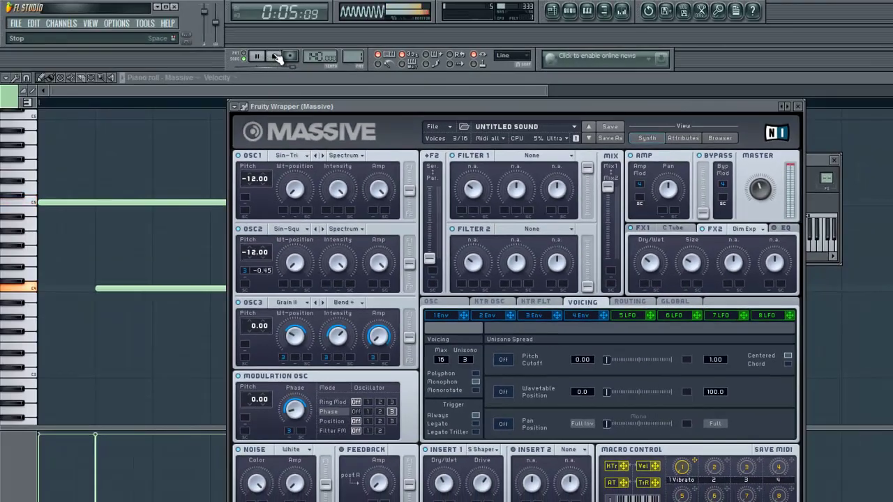
{"action": "left_click", "coordinate": [276, 56]}
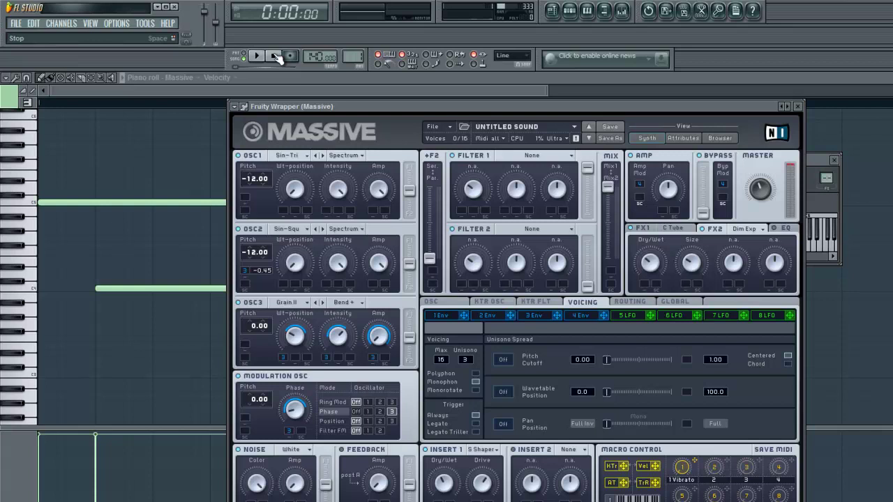